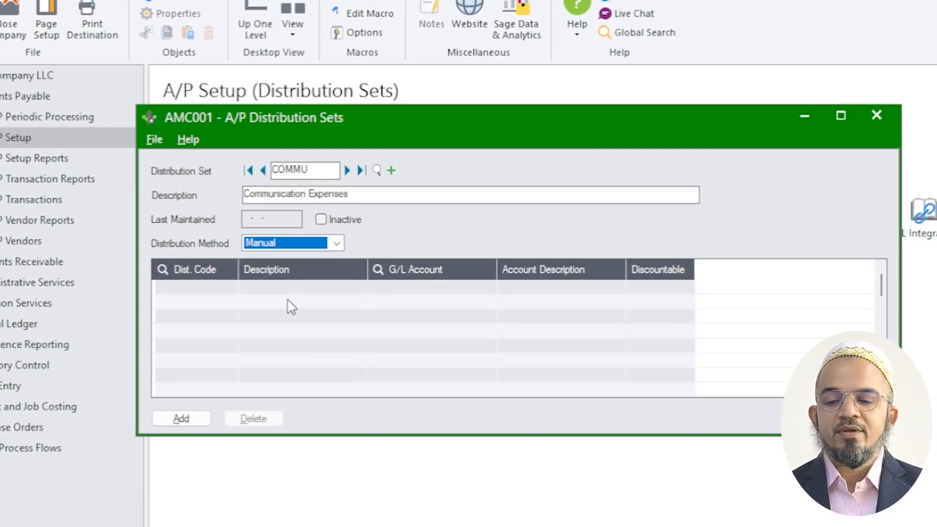
# Start the first detail line of the COMMU set, browse the available distribution codes, and close the list without choosing one.
pyautogui.click(224, 293)
pyautogui.click(405, 288)
pyautogui.click(207, 289)
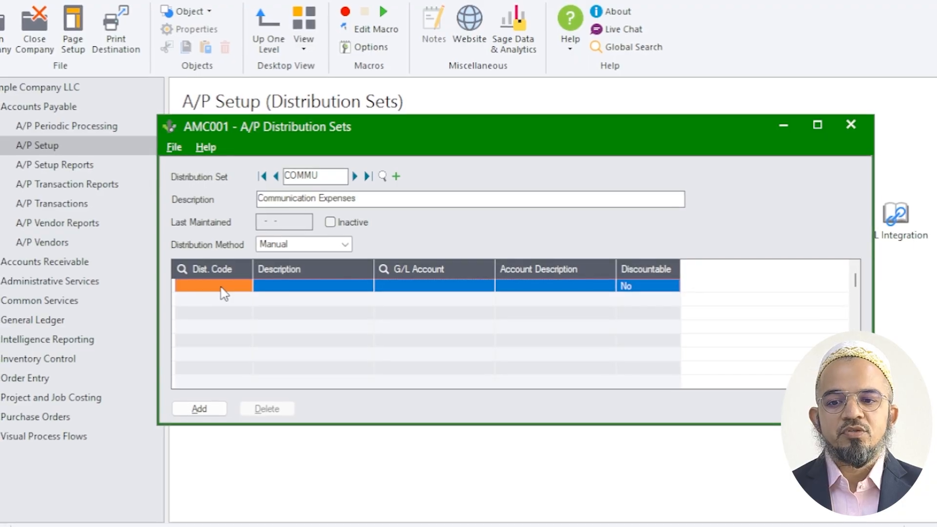
pyautogui.click(228, 271)
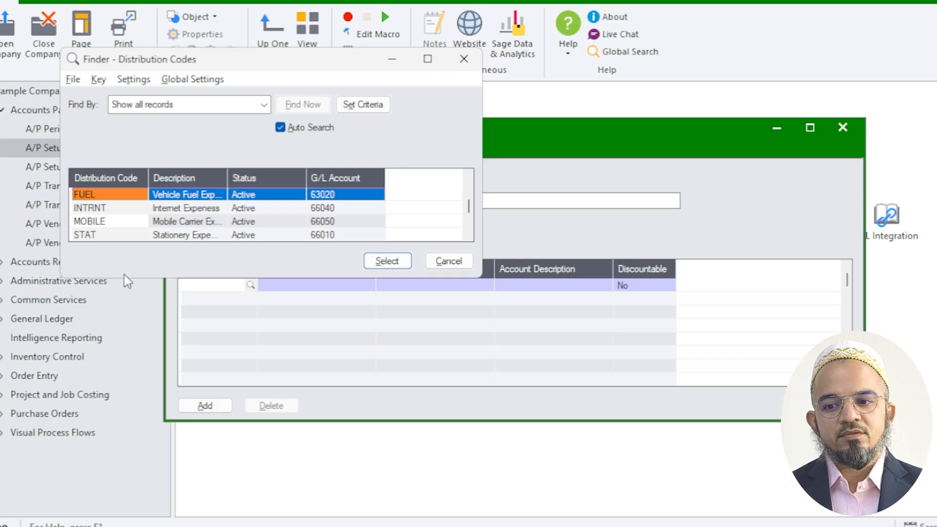
pyautogui.moveTo(125, 276); pyautogui.dragTo(149, 384)
pyautogui.click(116, 222)
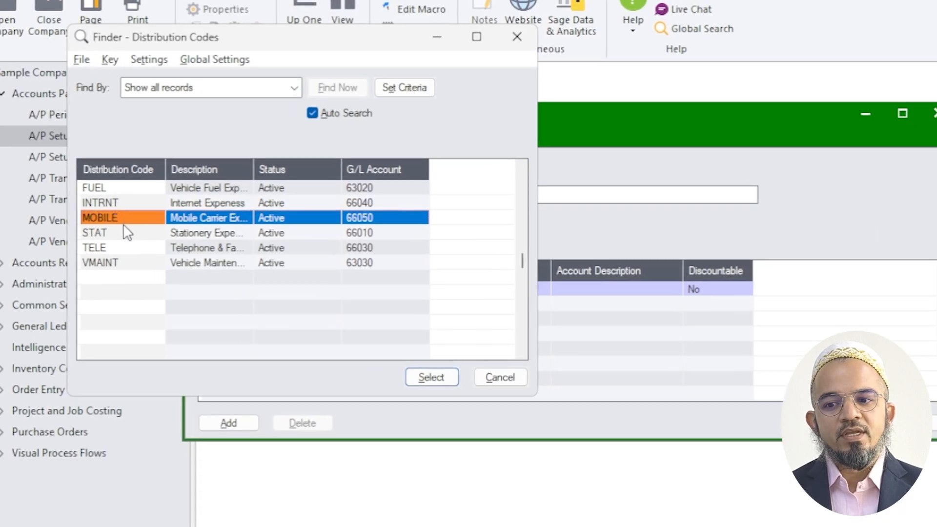
pyautogui.click(110, 209)
pyautogui.click(106, 251)
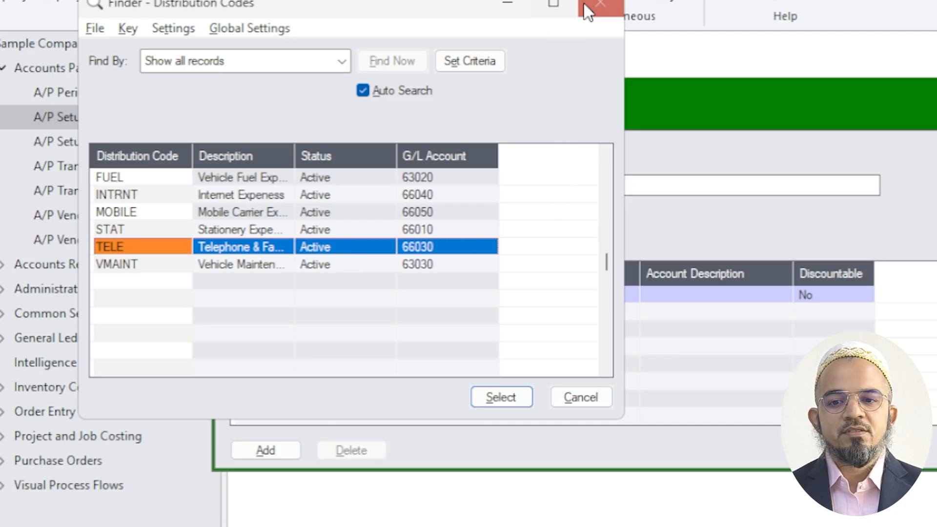
pyautogui.click(600, 4)
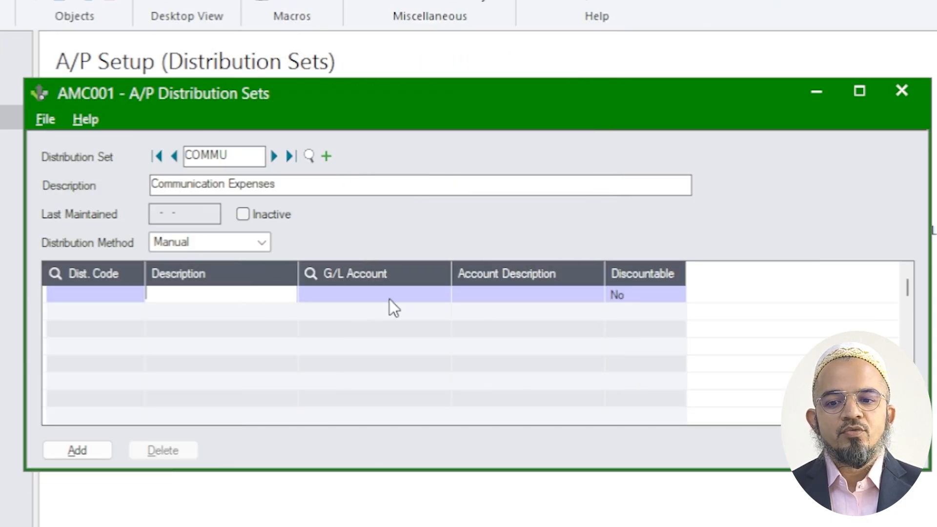
# Fill the first detail line with G/L account 66030 and the description "Telephone & Fax Exp".
pyautogui.click(390, 293)
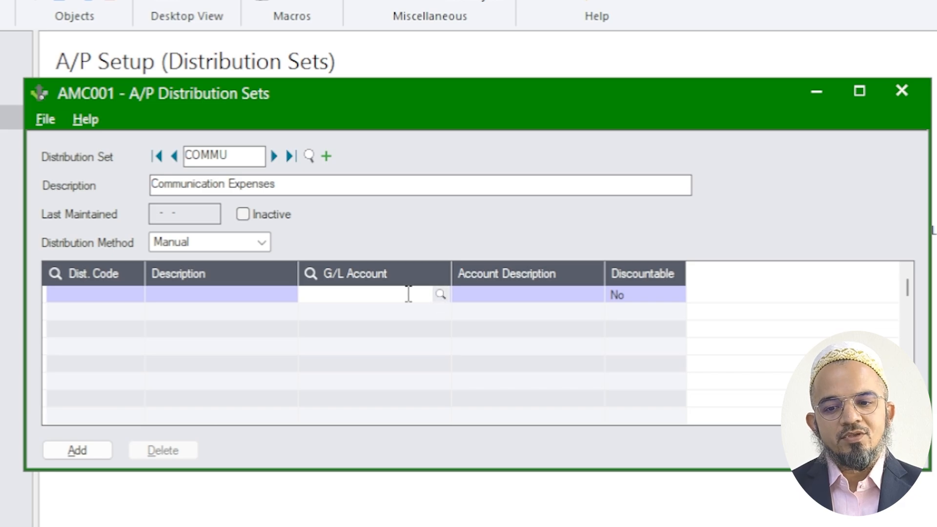
pyautogui.write('66030')
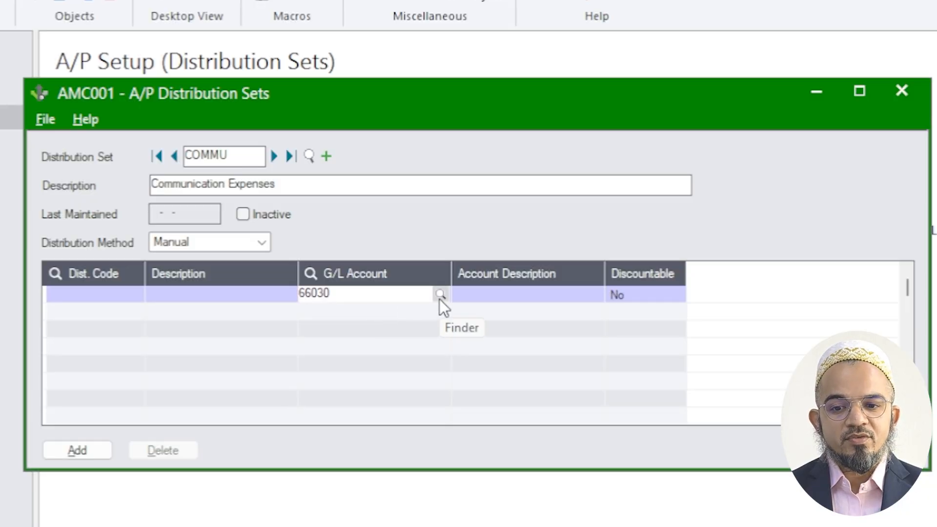
pyautogui.press('Tab')
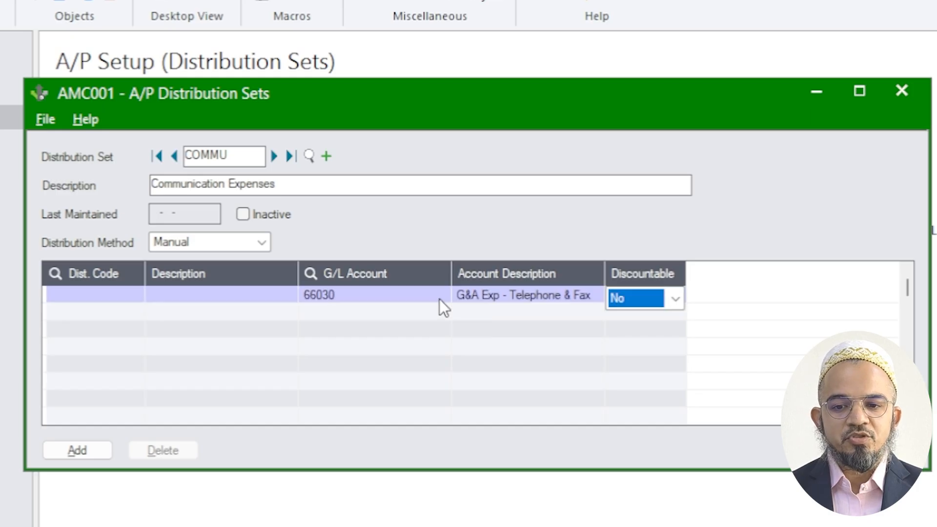
pyautogui.click(213, 295)
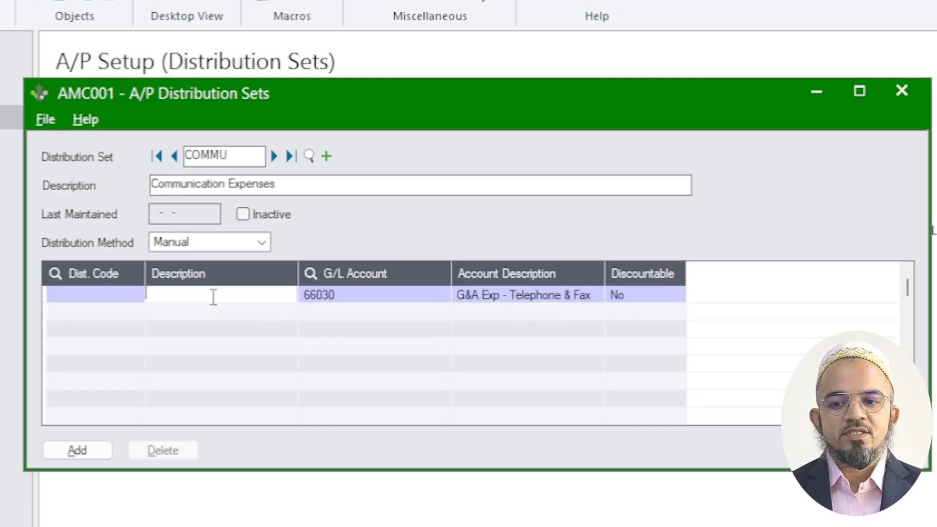
pyautogui.write('Teleph')
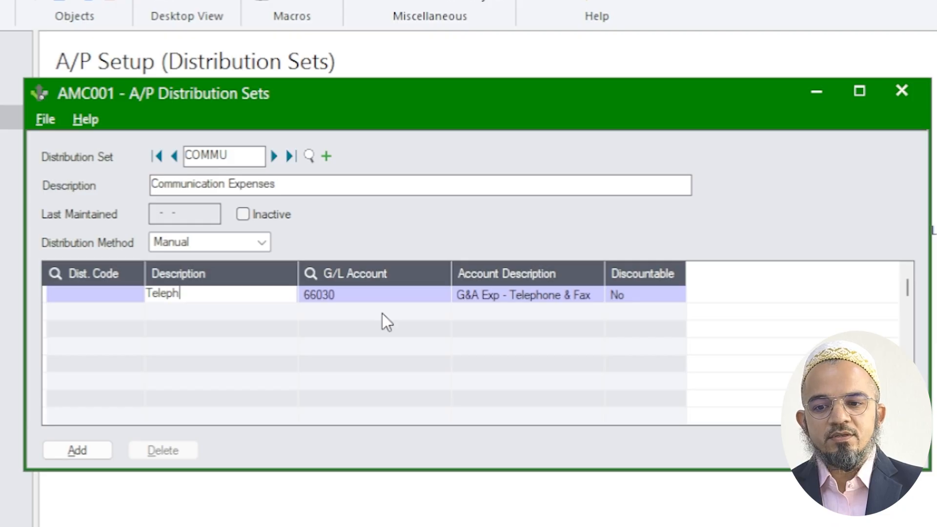
pyautogui.write('one & Fax Exp')
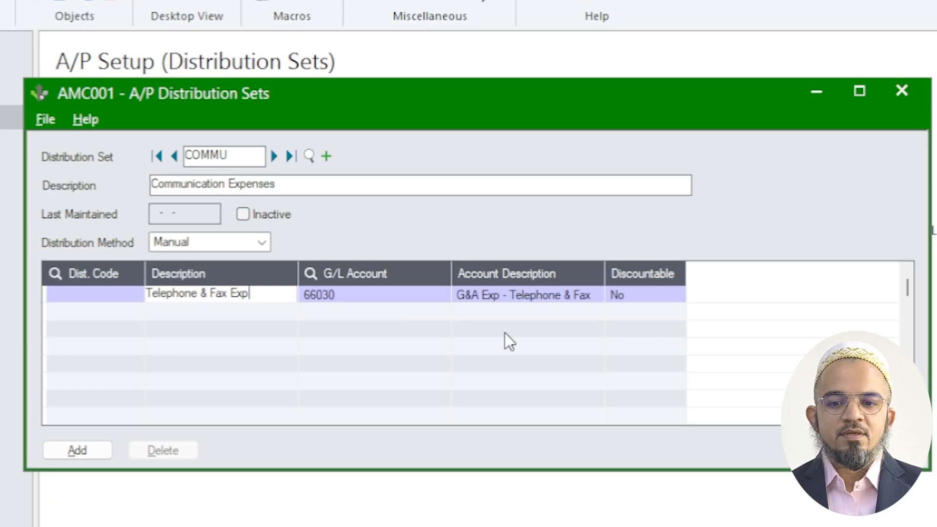
pyautogui.click(468, 336)
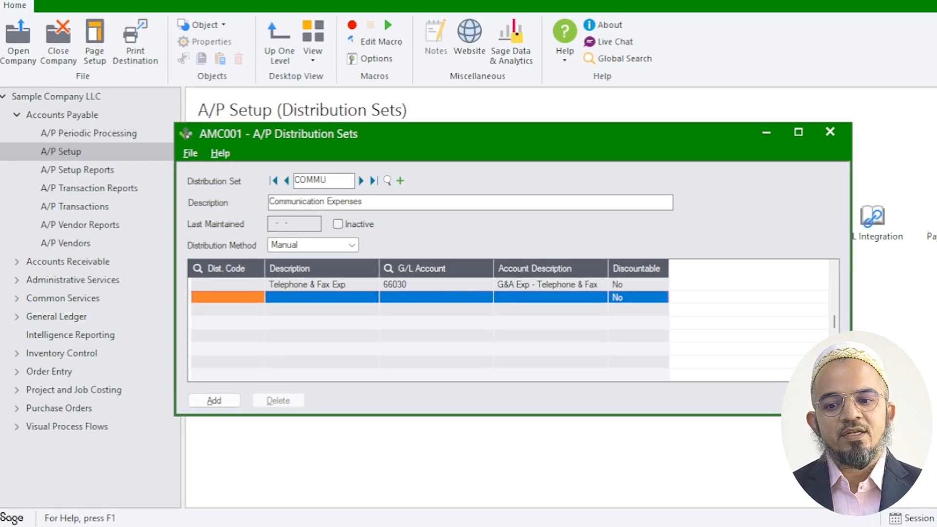
# Find the On-Screen Keyboard through Windows search and open it.
pyautogui.click(880, 450)
pyautogui.press('super')
pyautogui.write('onsc')
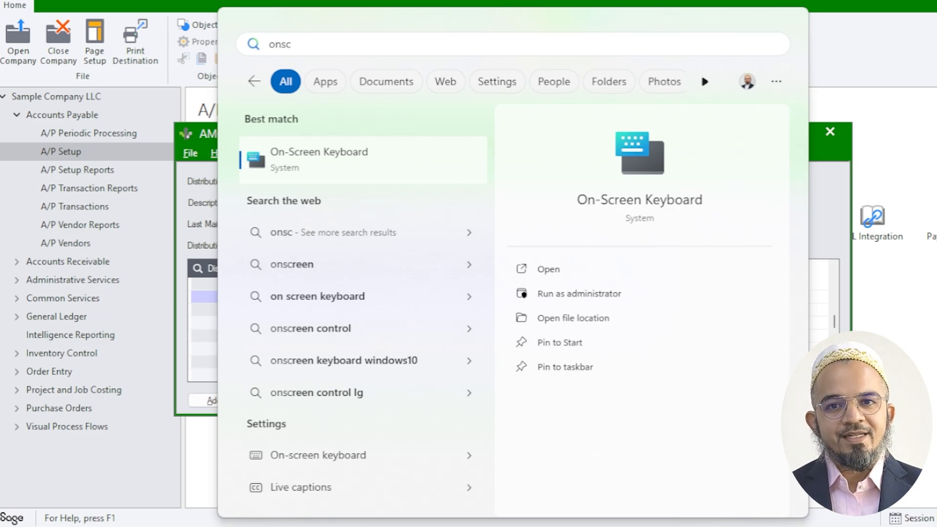
pyautogui.click(326, 161)
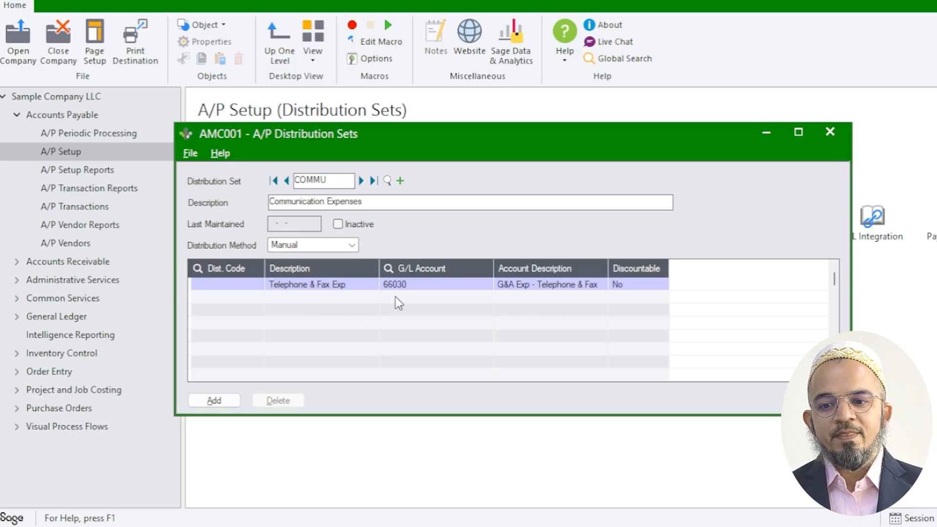
# Add a second detail line described as "Internet Exp" with G/L account 66040.
pyautogui.click(332, 286)
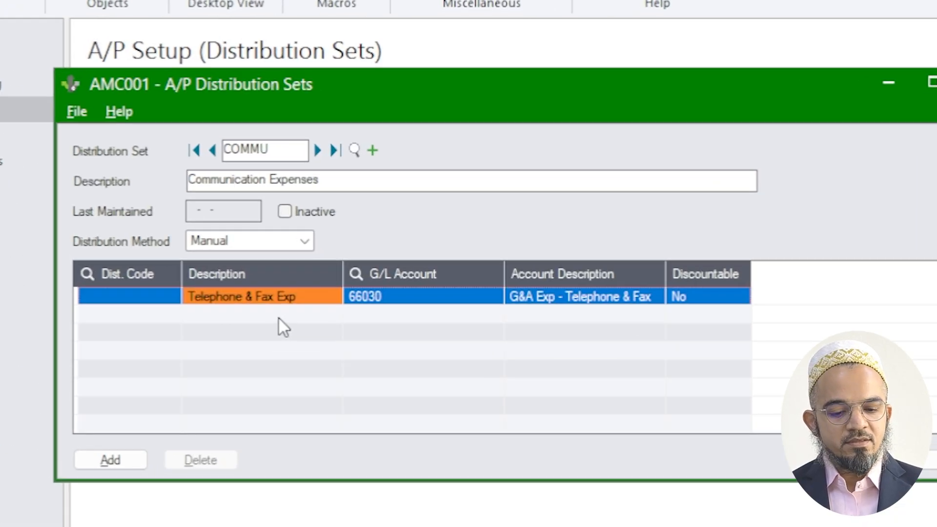
pyautogui.click(279, 318)
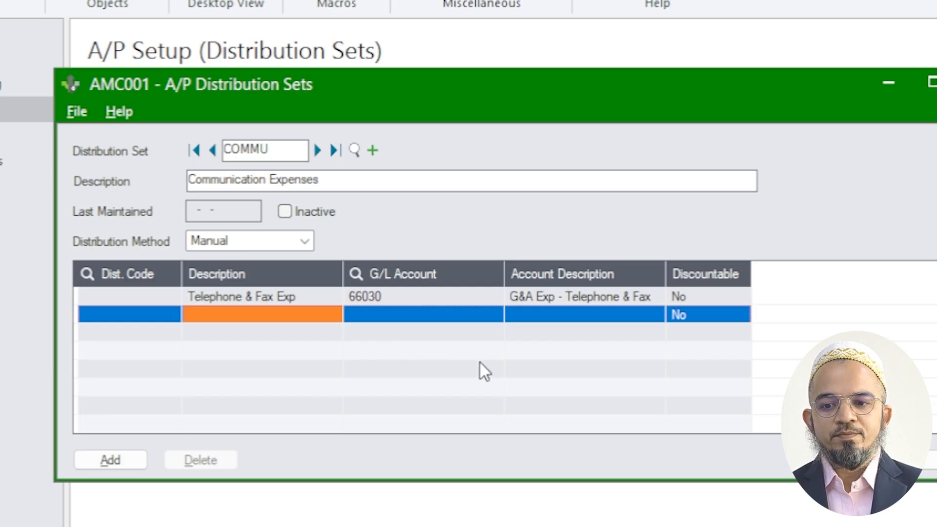
pyautogui.write('Internet Exp')
pyautogui.press('Tab')
pyautogui.write('660')
pyautogui.press('BackSpace')
pyautogui.press('BackSpace')
pyautogui.press('BackSpace')
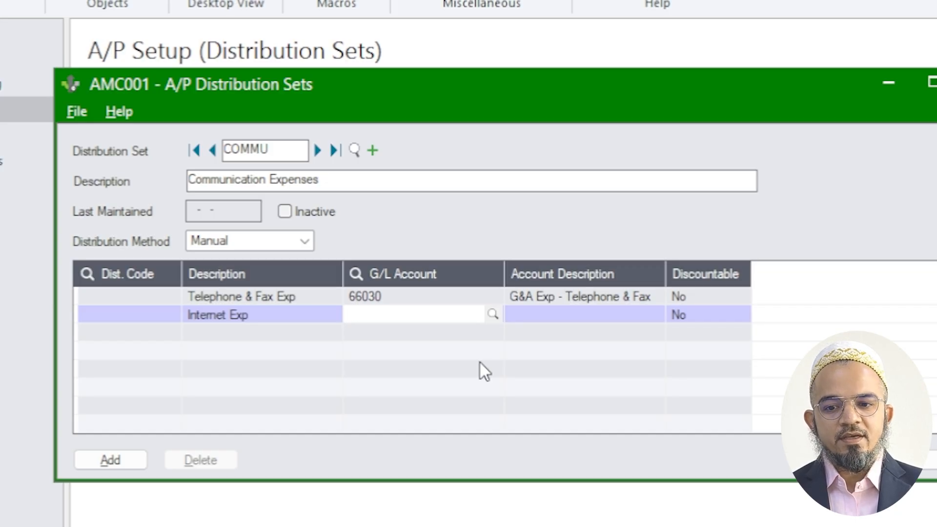
pyautogui.write('66040')
pyautogui.press('Tab')
pyautogui.press('Tab')
pyautogui.press('Tab')
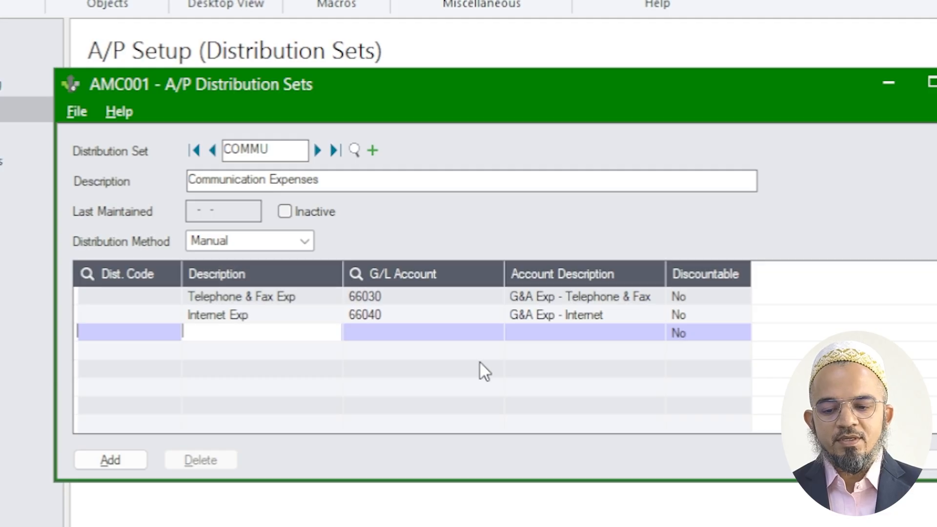
# Add a third detail line described as "Mobile Exp" with G/L account 66050, and save the distribution set.
pyautogui.write('Mobile Exh')
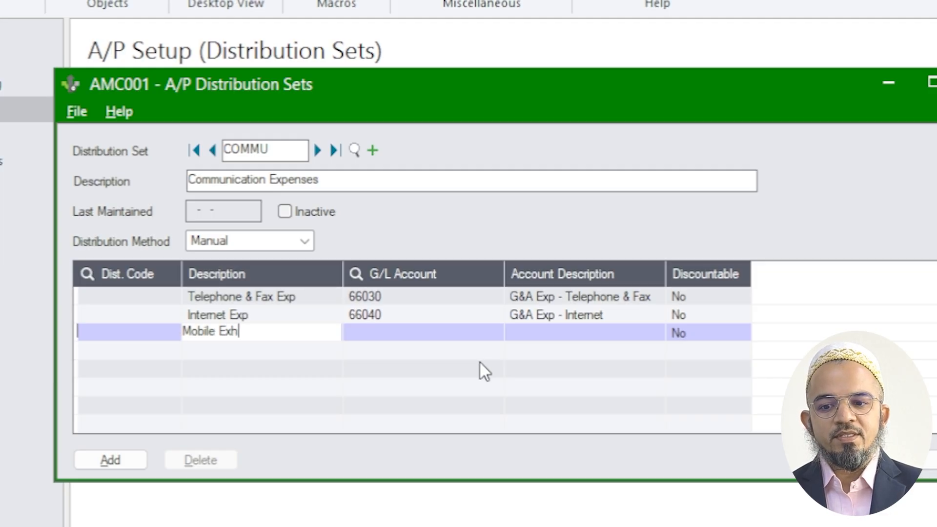
pyautogui.press('BackSpace')
pyautogui.write('p')
pyautogui.press('Tab')
pyautogui.write('6600')
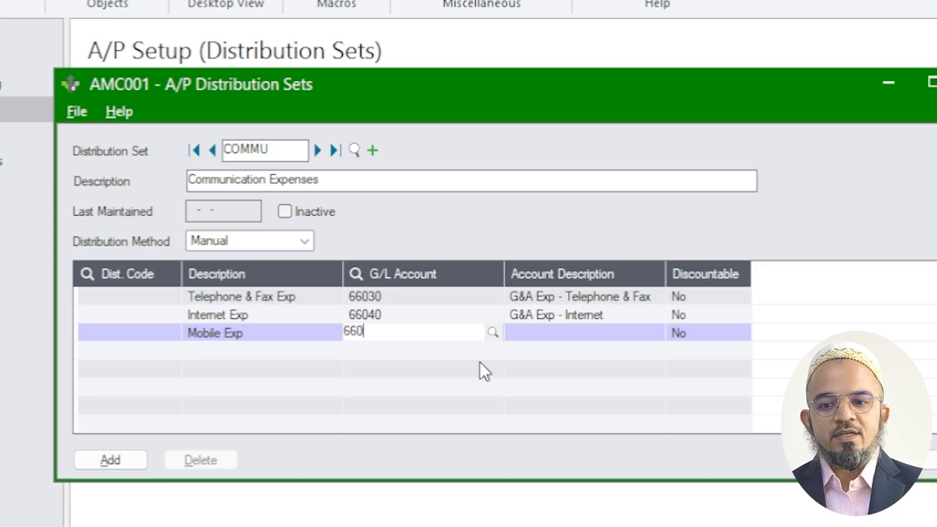
pyautogui.press('BackSpace')
pyautogui.write('50')
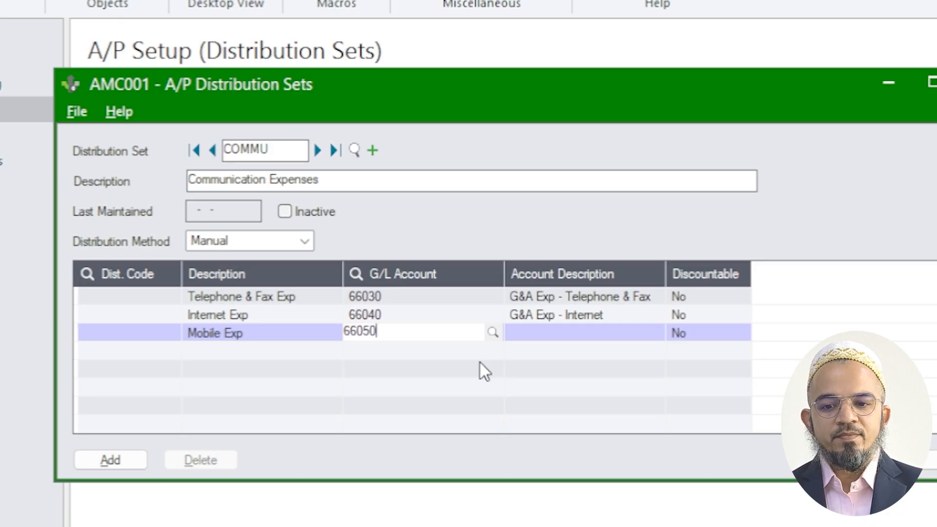
pyautogui.press('Tab')
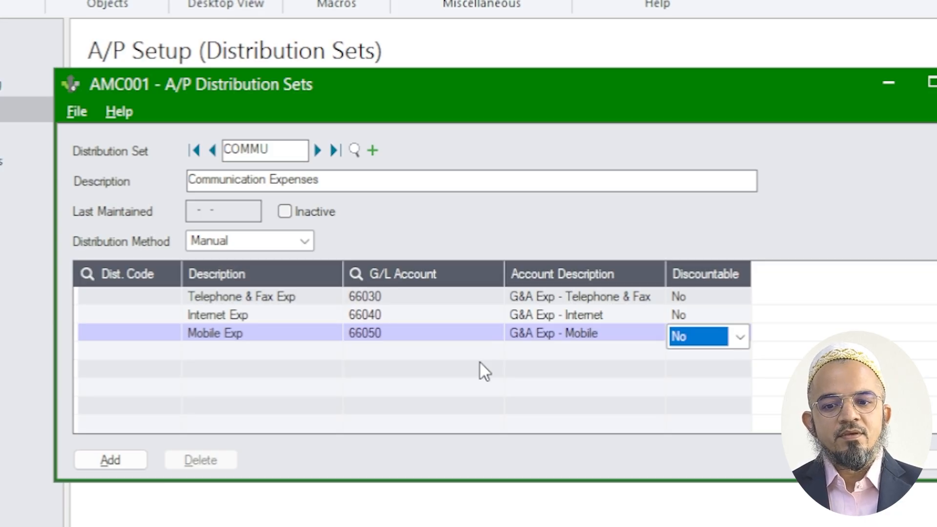
pyautogui.click(122, 464)
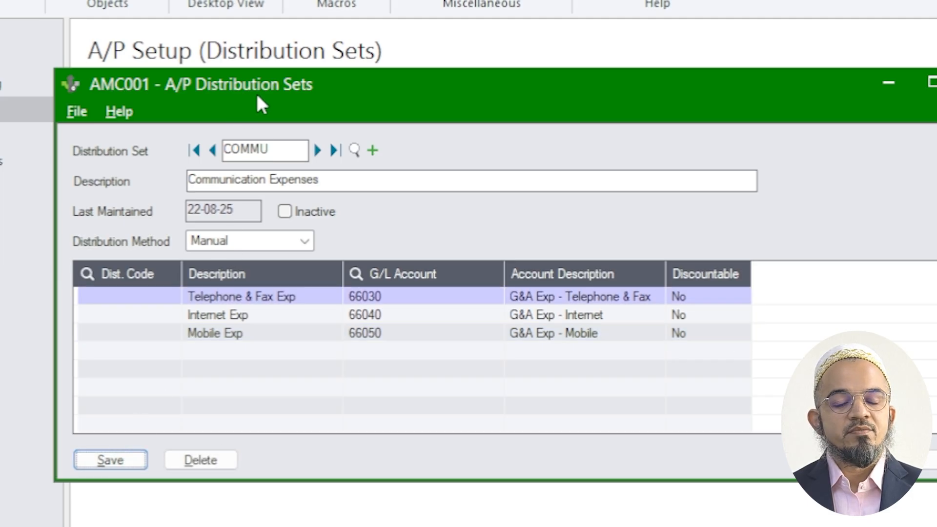
pyautogui.click(129, 462)
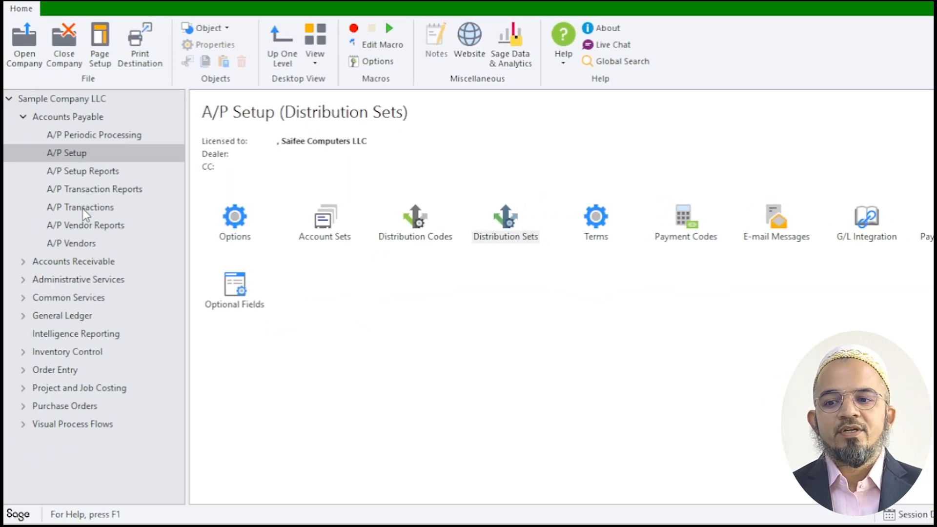
# Open A/P Invoice Entry from the A/P transactions and create a new batch described as "Invoice with distribution set".
pyautogui.click(83, 209)
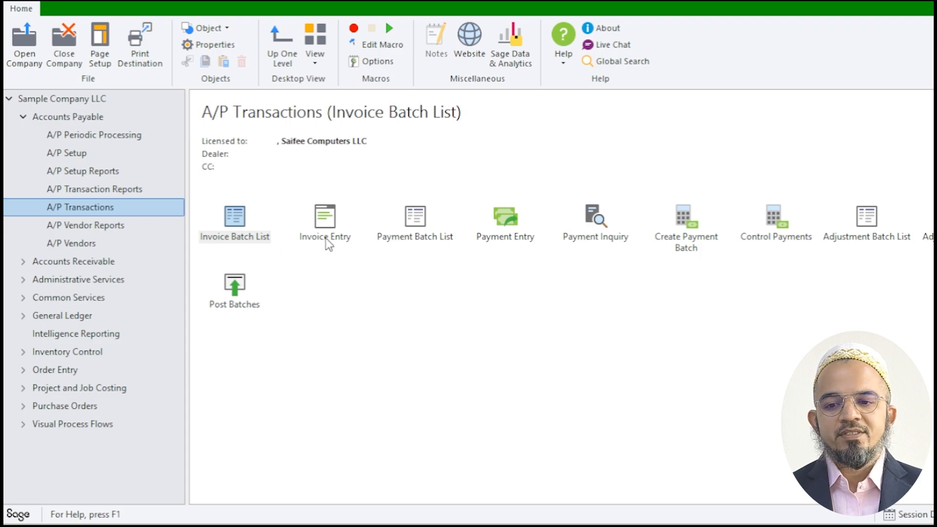
pyautogui.click(235, 239)
pyautogui.doubleClick(316, 241)
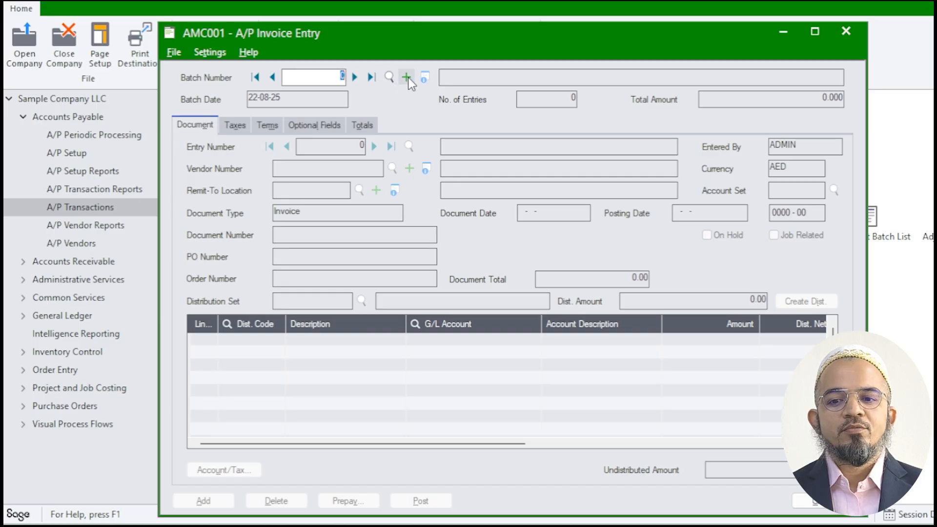
pyautogui.click(406, 78)
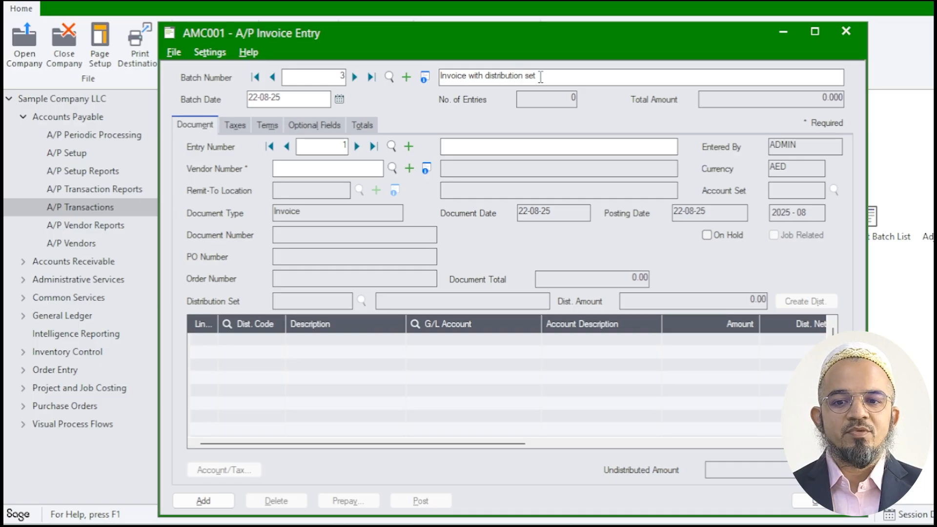
pyautogui.moveTo(541, 77); pyautogui.dragTo(441, 76)
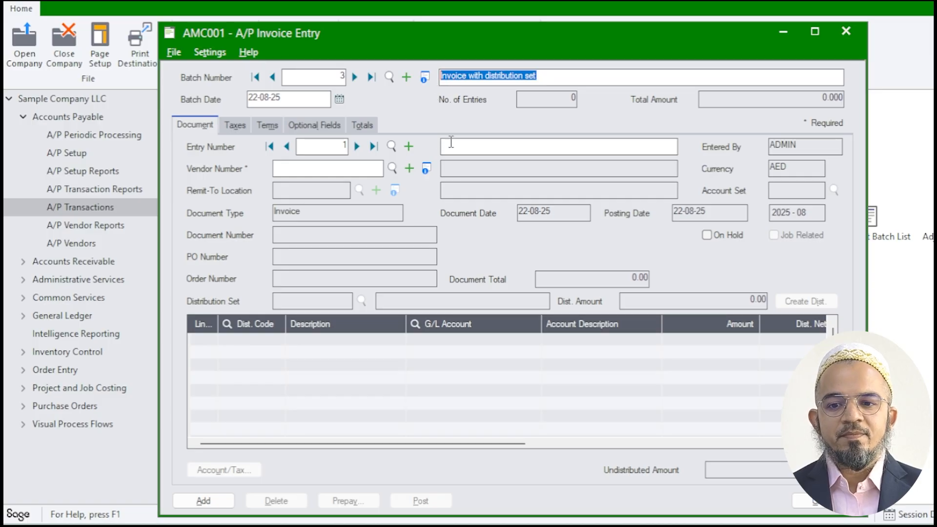
# Set the description of the batch's first entry to "Communication Expenses".
pyautogui.click(475, 149)
pyautogui.write('Communication')
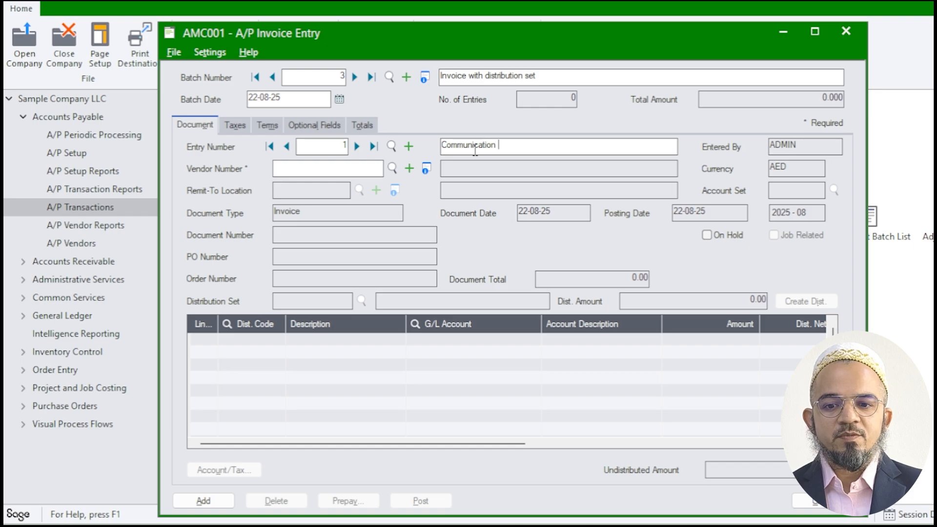
pyautogui.write(' Expenses')
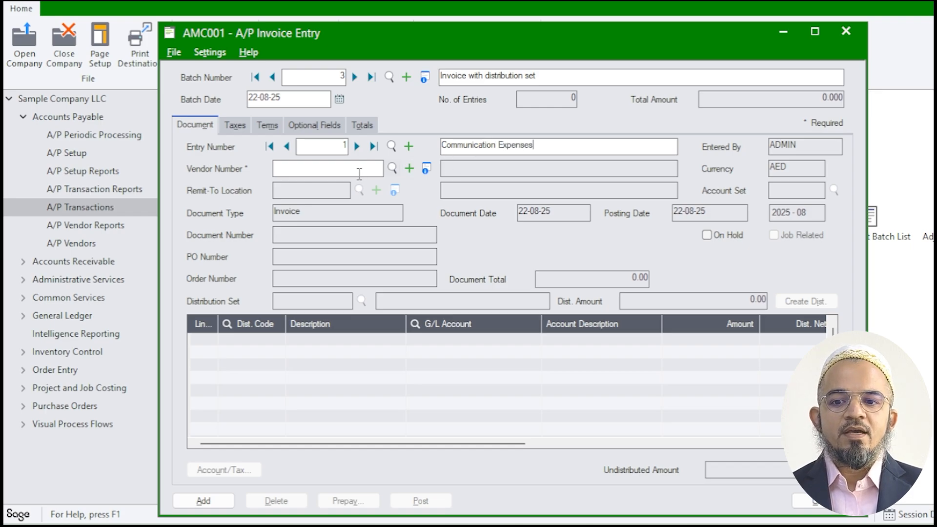
pyautogui.press('Tab')
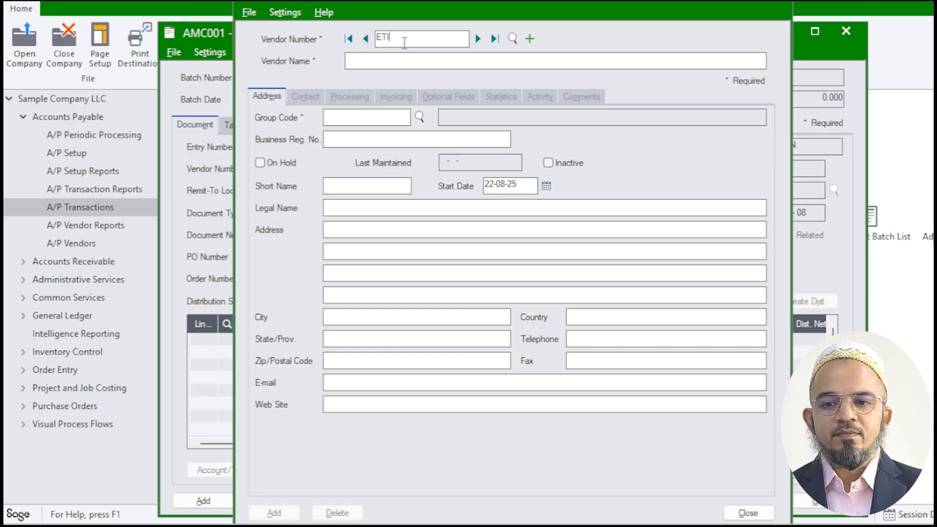
# Create vendor ETI001 named "Etisalat" in vendor group AED, and return to the invoice entry with it.
pyautogui.write('001')
pyautogui.press('Tab')
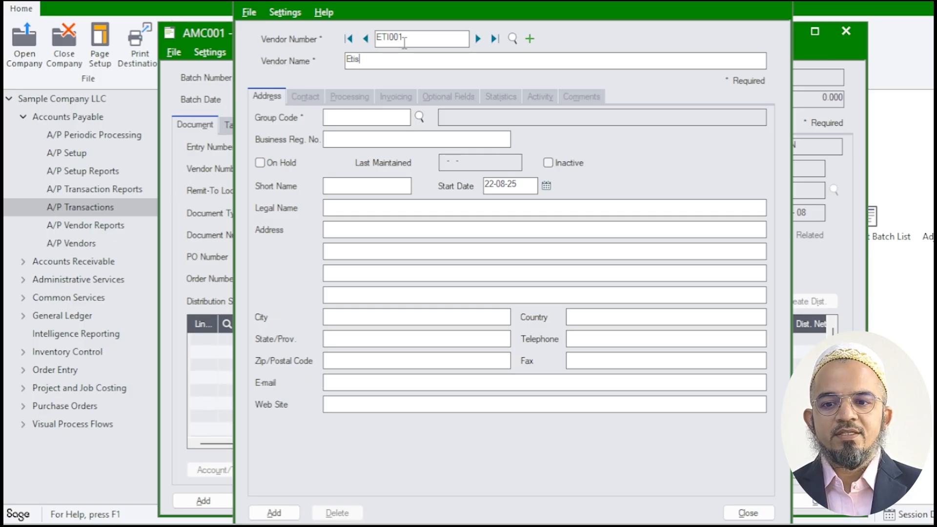
pyautogui.click(364, 121)
pyautogui.press('F5')
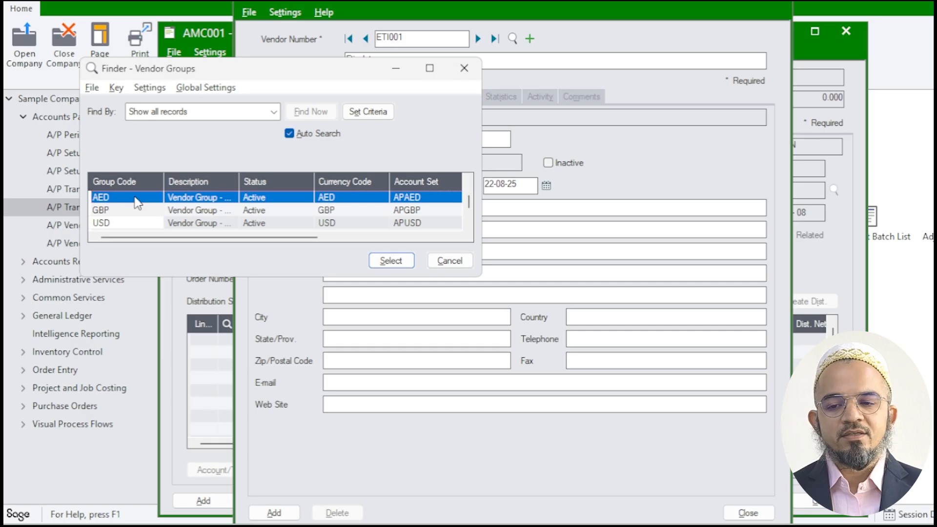
pyautogui.doubleClick(136, 202)
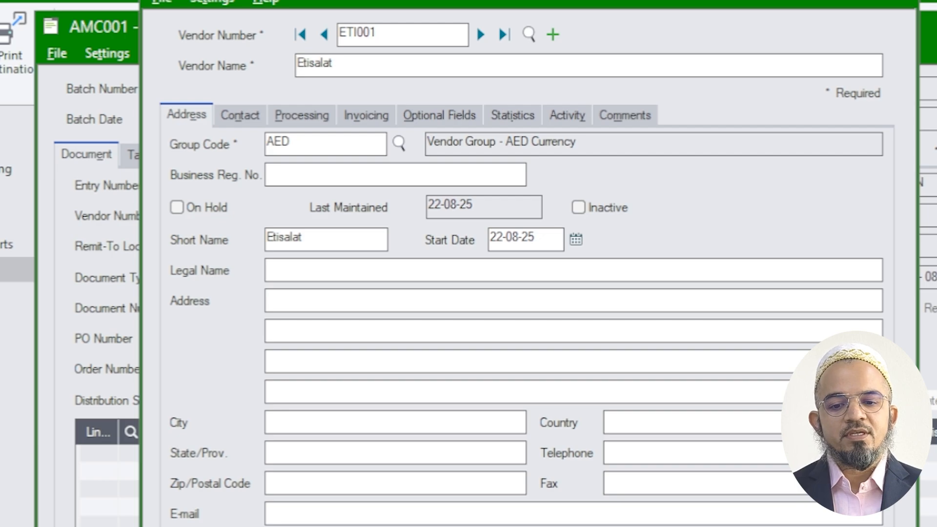
pyautogui.hotkey('alt', 'F4')
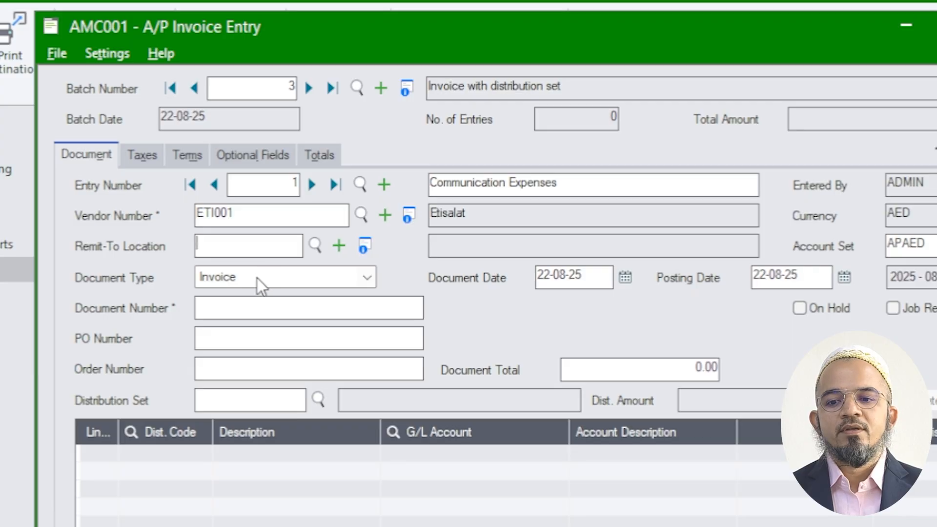
# Set the invoice's document number to 456-789 and its document total to 1,050.00.
pyautogui.click(253, 307)
pyautogui.write('456-789')
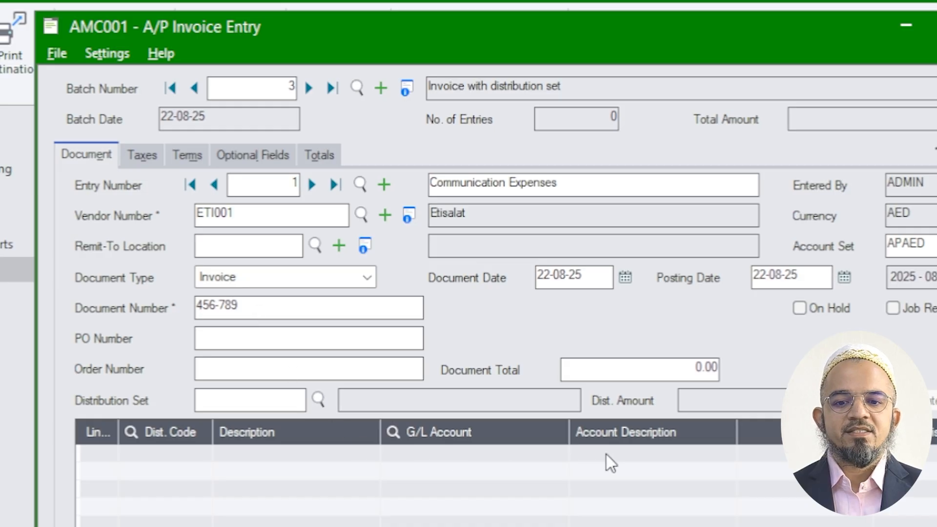
pyautogui.click(625, 373)
pyautogui.write('1050')
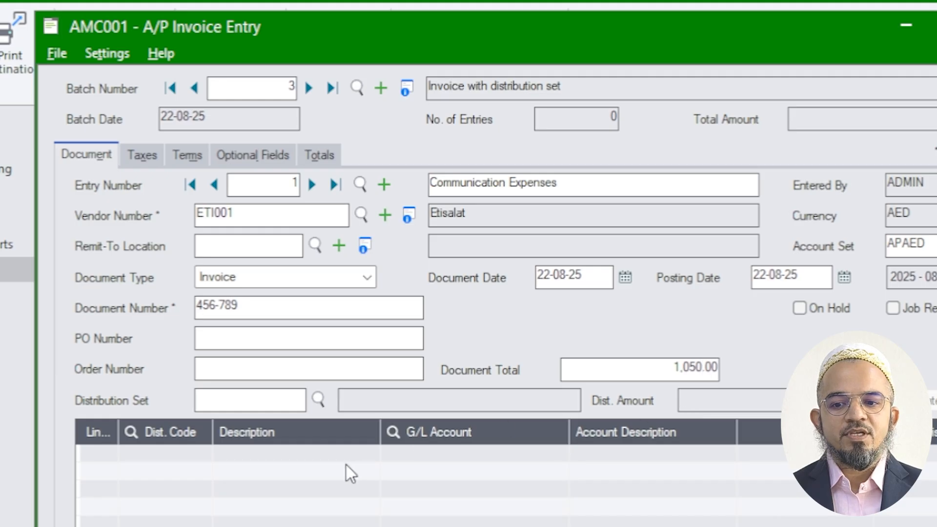
# Assign distribution set COMMU to the invoice and create its distribution lines.
pyautogui.click(228, 406)
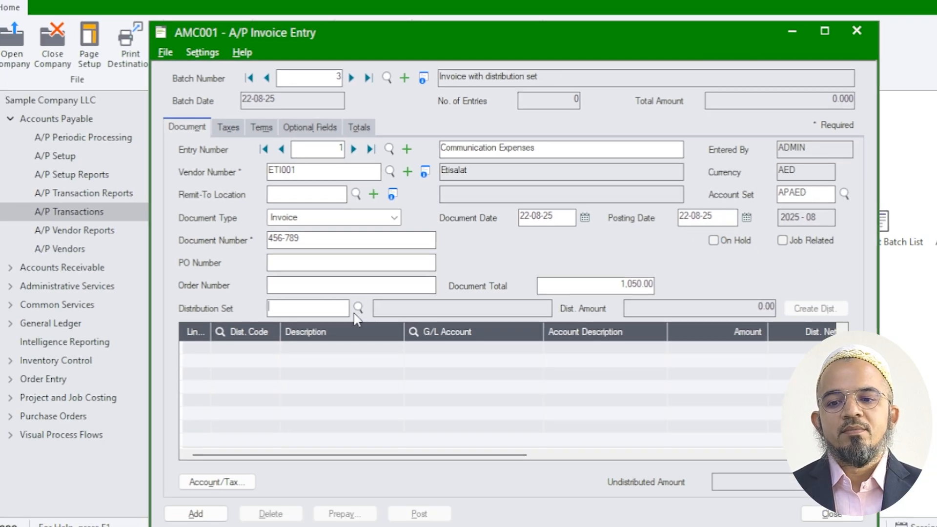
pyautogui.click(333, 367)
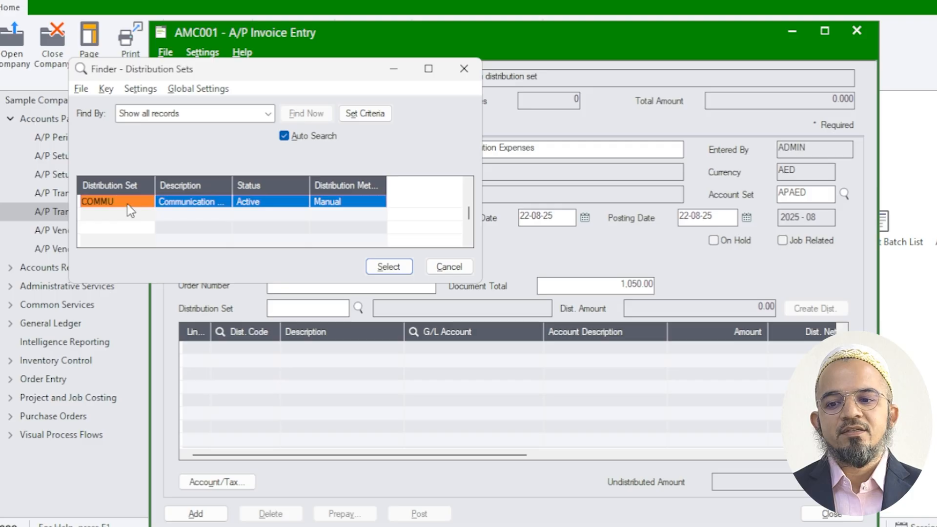
pyautogui.doubleClick(128, 204)
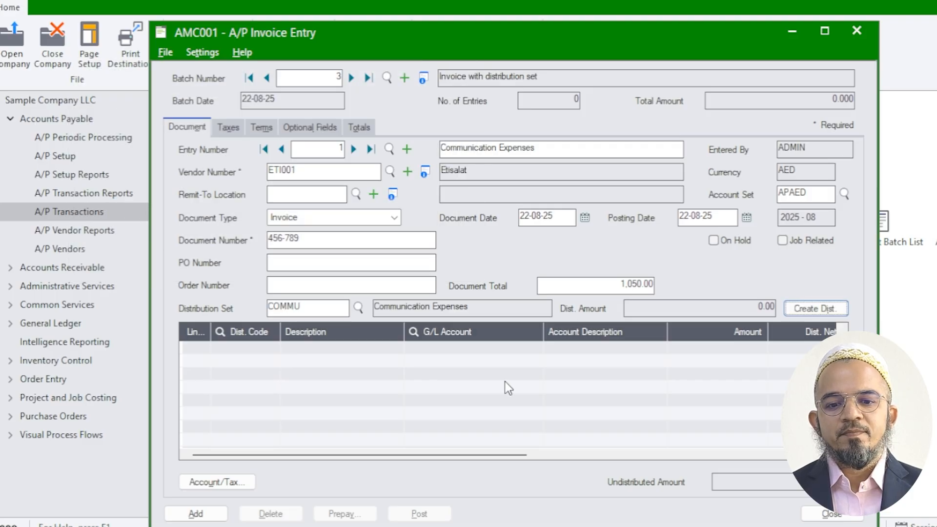
pyautogui.click(811, 310)
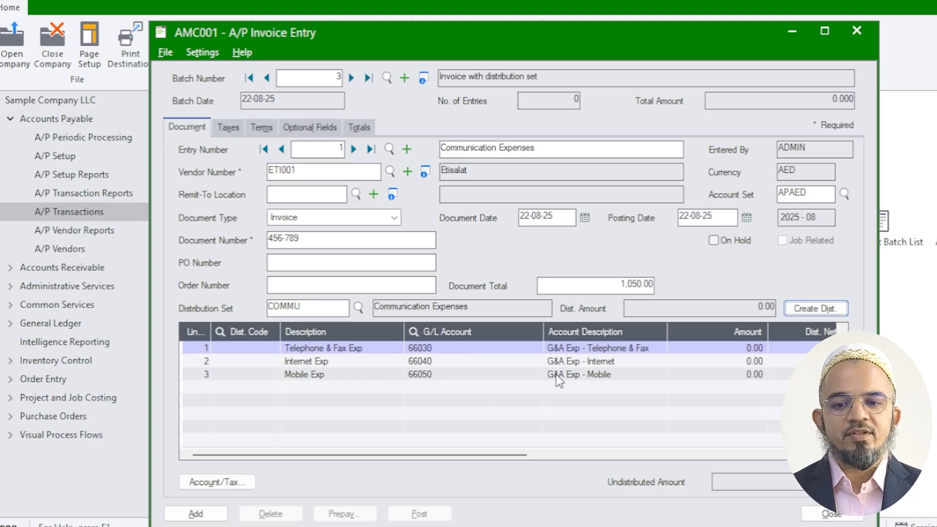
# Enter distribution amounts of 200 for Telephone & Fax Exp, 500 for Internet Exp and 300 for Mobile Exp.
pyautogui.click(751, 350)
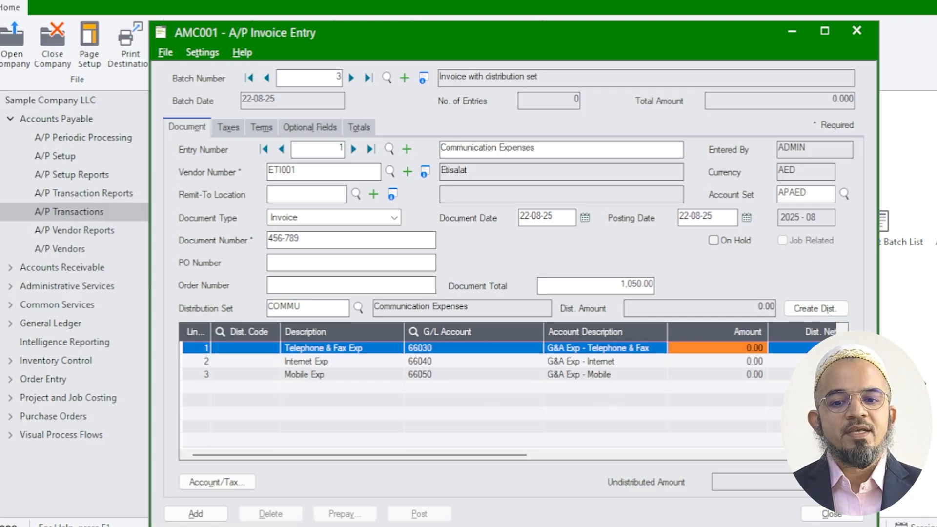
pyautogui.write('200')
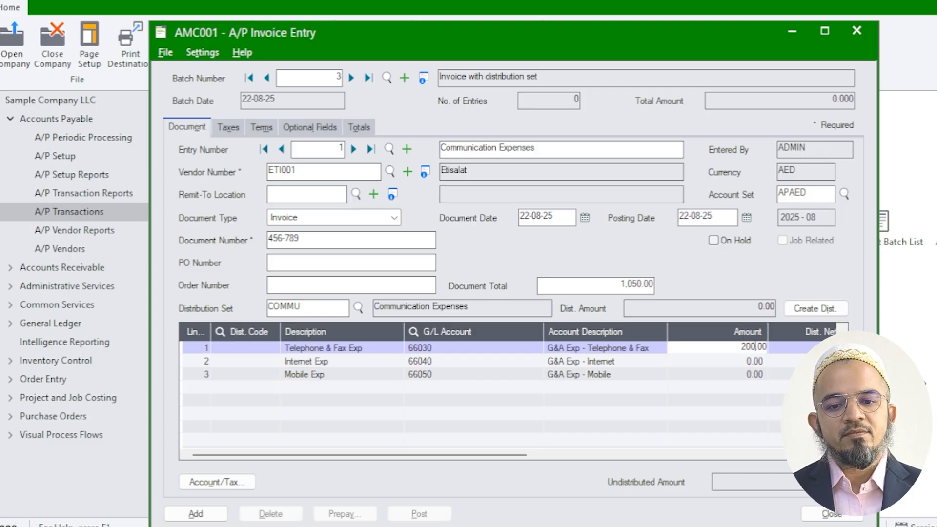
pyautogui.click(763, 363)
pyautogui.write('500')
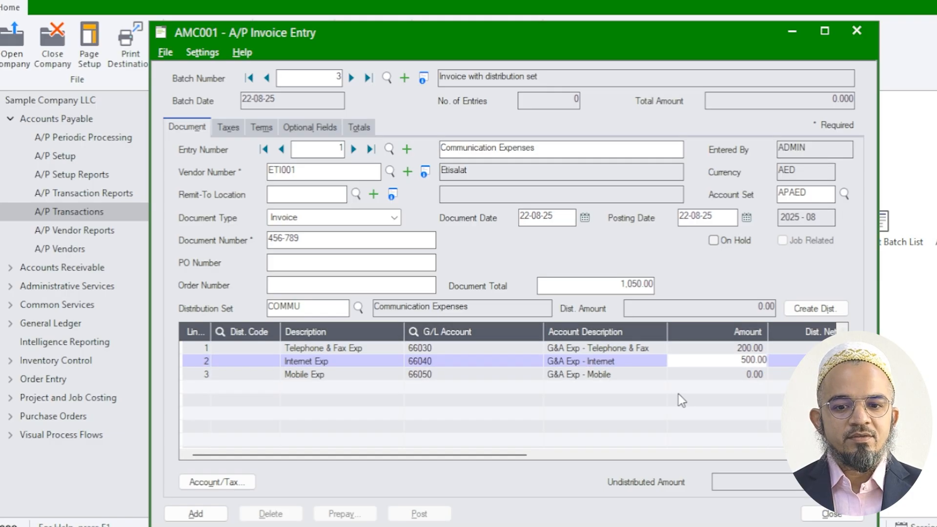
pyautogui.click(728, 374)
pyautogui.write('300')
pyautogui.press('Tab')
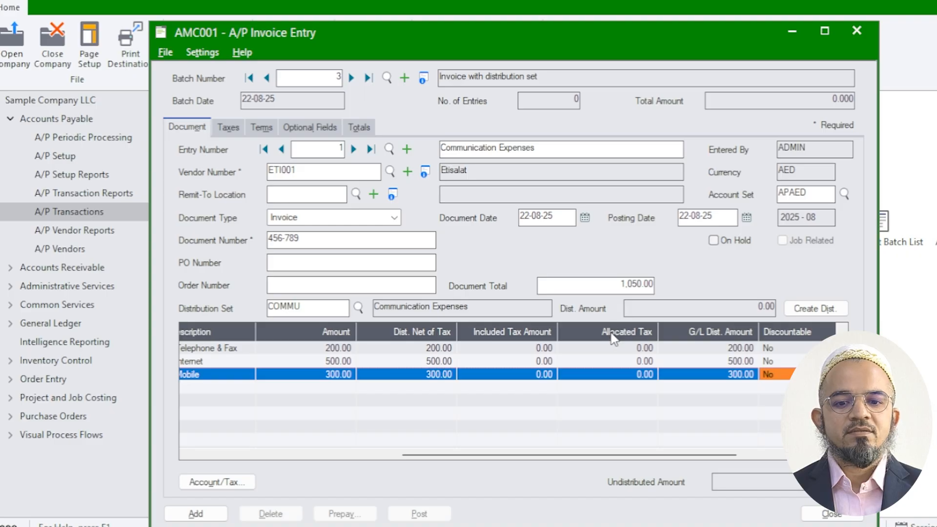
pyautogui.click(613, 360)
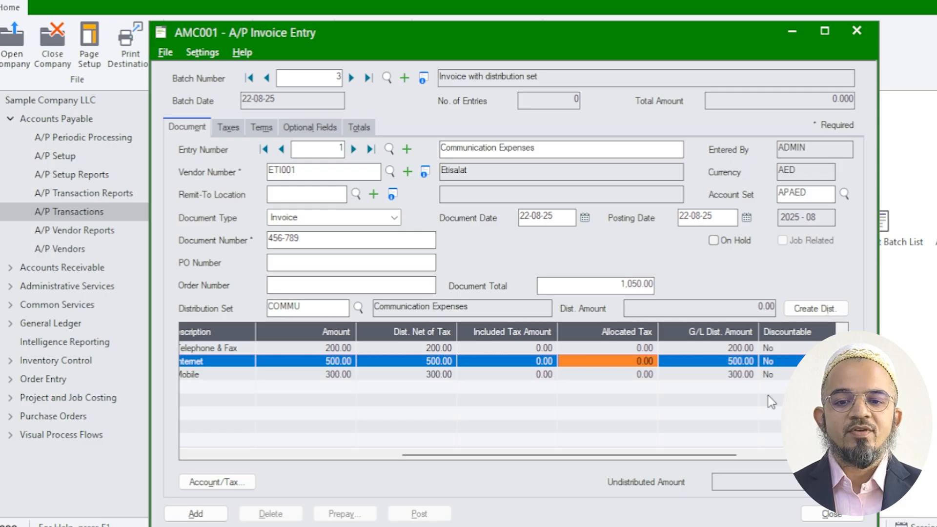
pyautogui.moveTo(617, 288); pyautogui.dragTo(658, 286)
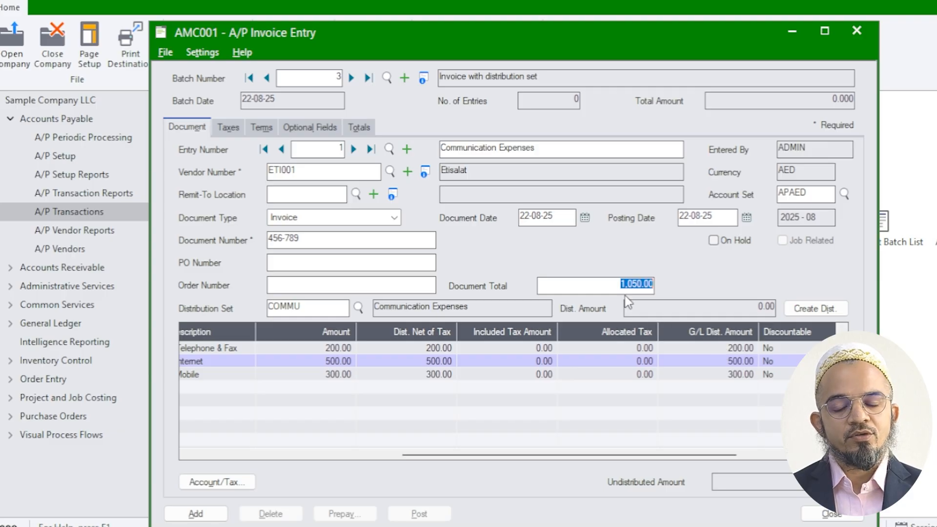
# Check the invoice's taxes and terms, and set its IGTC optional field to the value N.
pyautogui.click(229, 128)
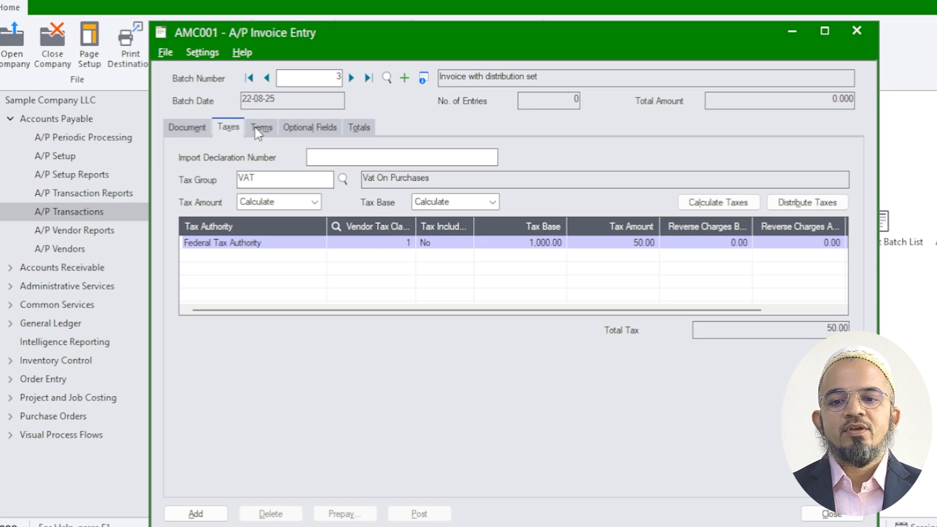
pyautogui.click(259, 130)
pyautogui.click(298, 132)
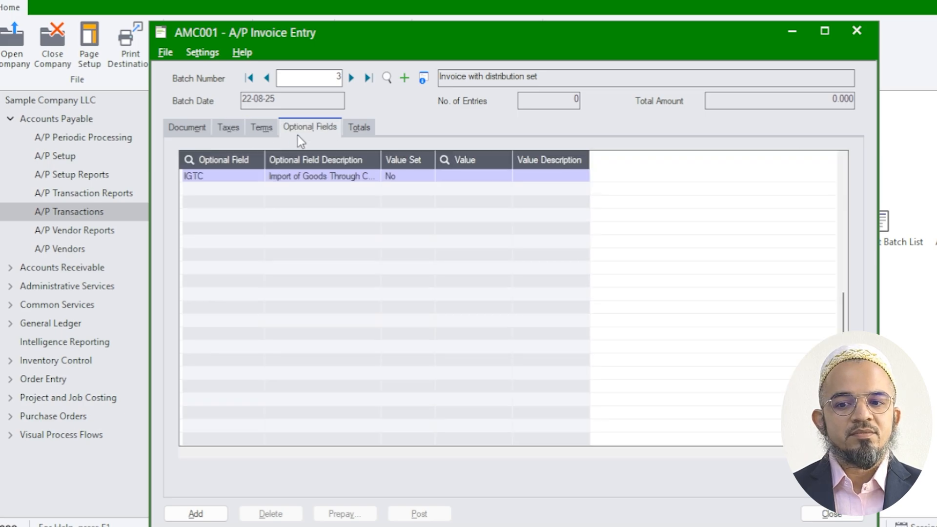
pyautogui.doubleClick(484, 174)
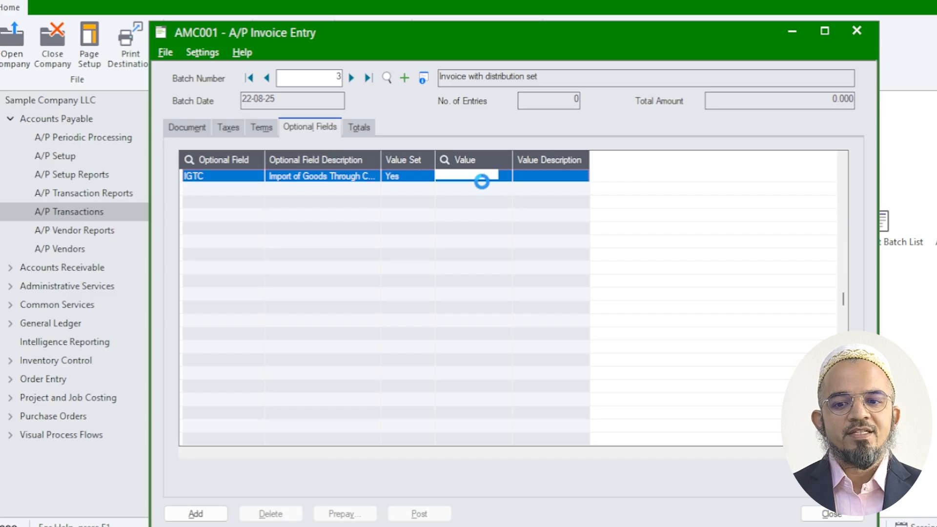
pyautogui.doubleClick(158, 206)
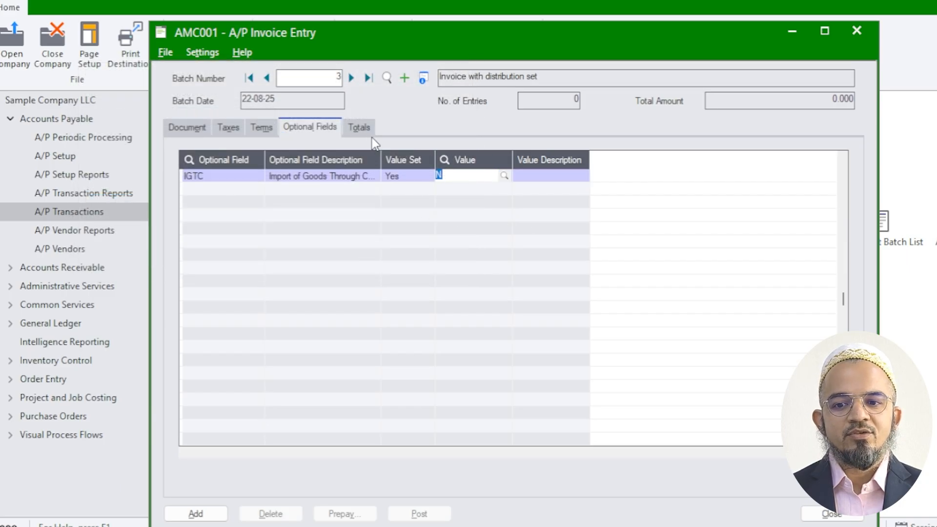
# Check the invoice totals and add the entry to the batch, then post batch 3 and close the invoice entry.
pyautogui.click(360, 128)
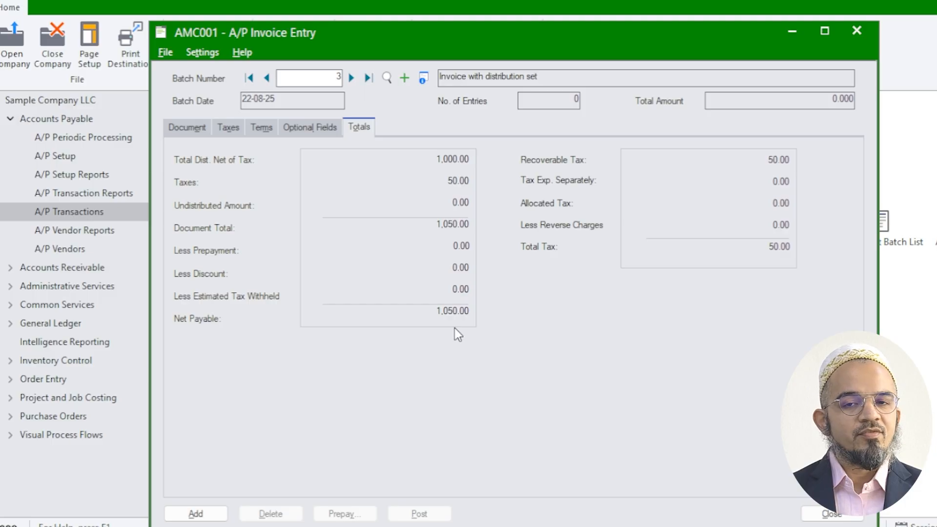
pyautogui.click(207, 513)
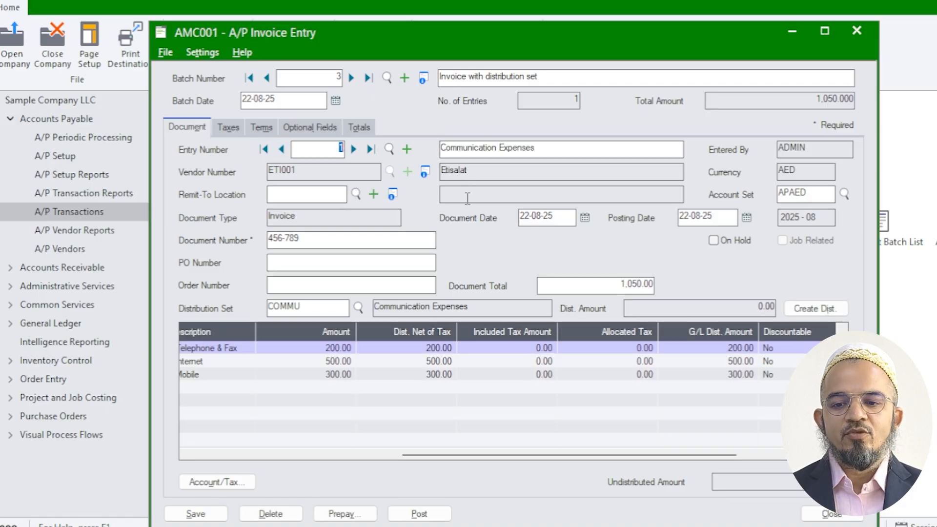
pyautogui.click(418, 514)
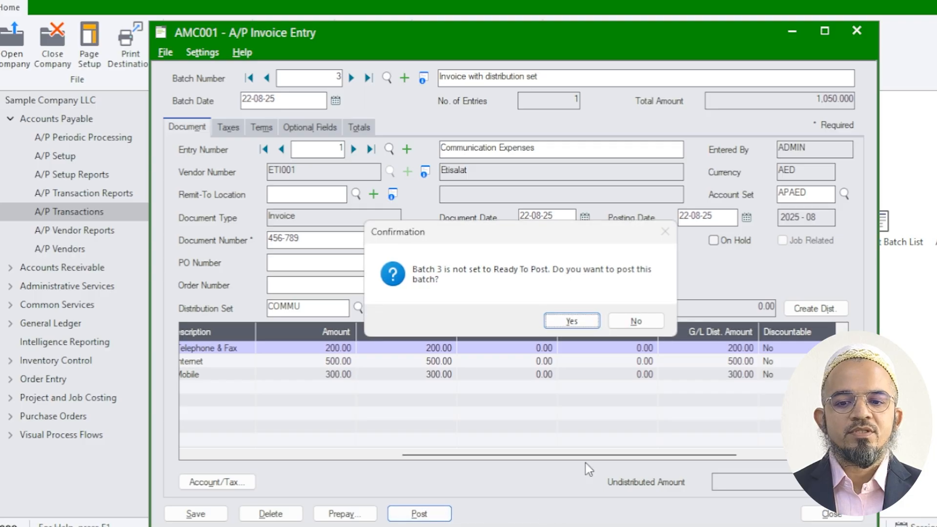
pyautogui.click(573, 322)
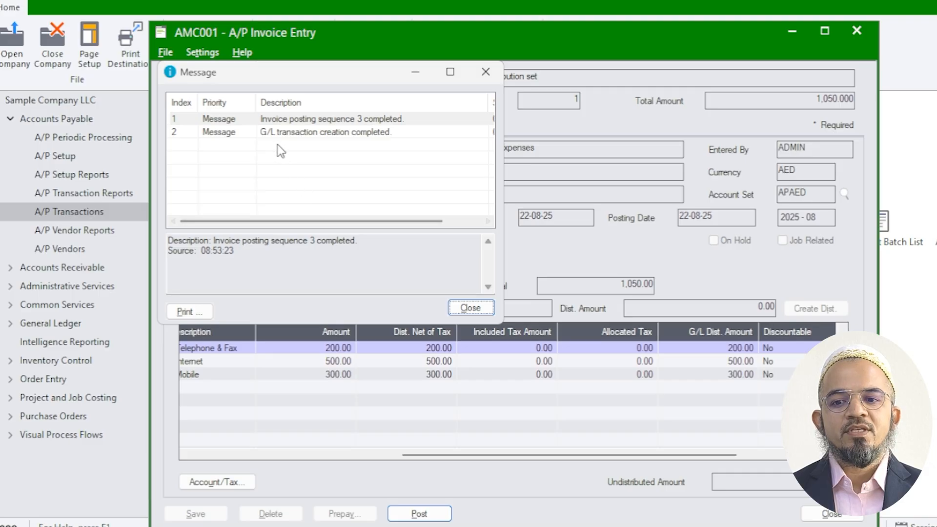
pyautogui.click(277, 137)
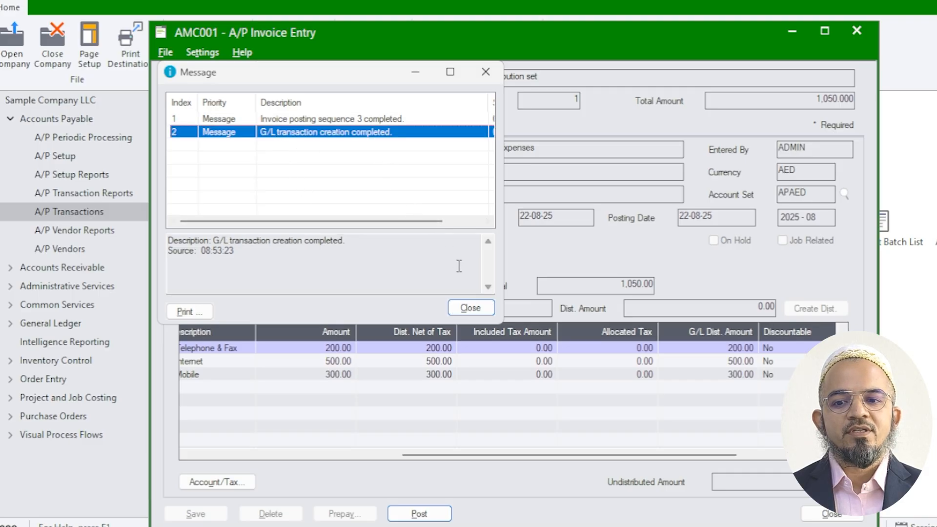
pyautogui.click(479, 313)
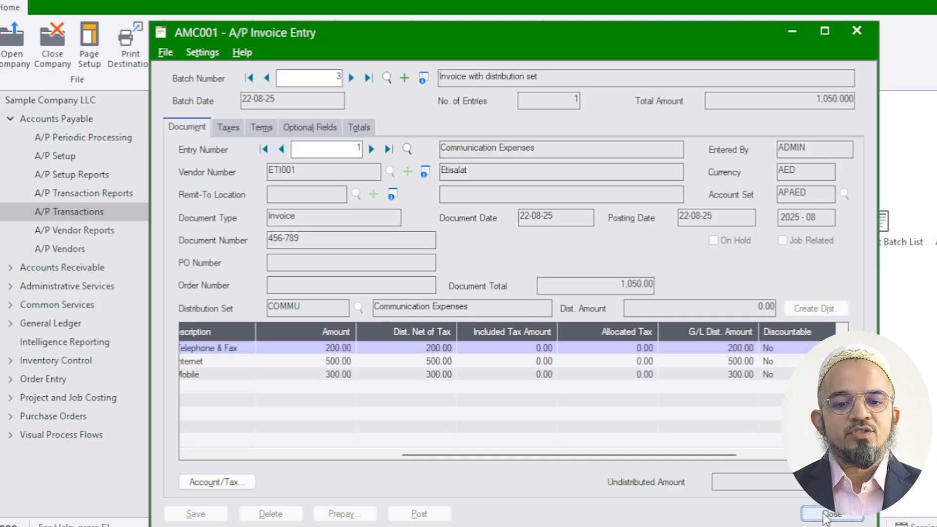
pyautogui.click(828, 518)
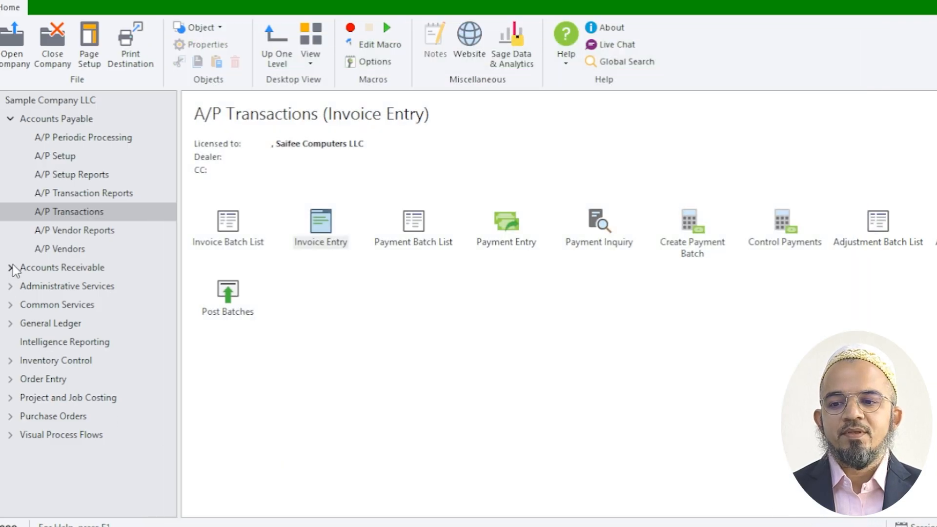
# Open batch 000022, described as "AMC001 AP - 22-08-25", from the General Ledger batch list.
pyautogui.click(11, 324)
pyautogui.click(69, 435)
pyautogui.doubleClick(227, 224)
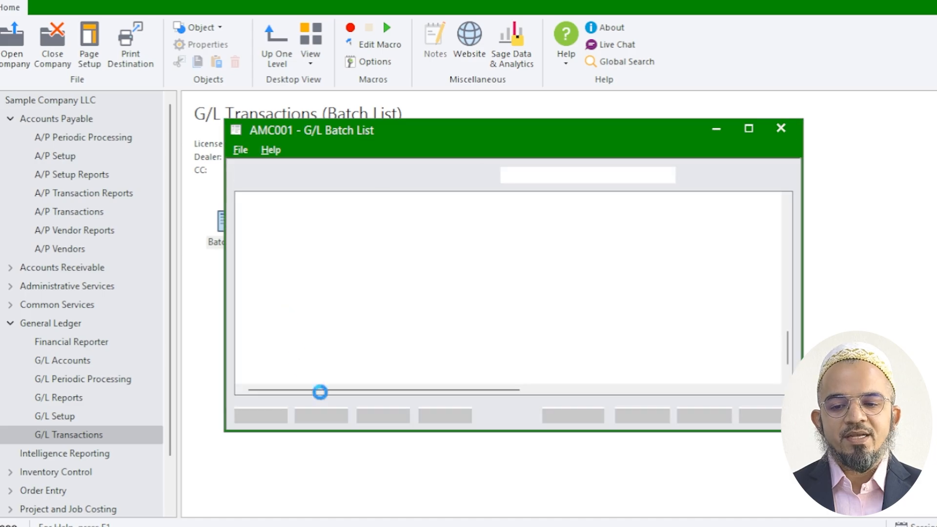
pyautogui.click(364, 231)
pyautogui.doubleClick(364, 233)
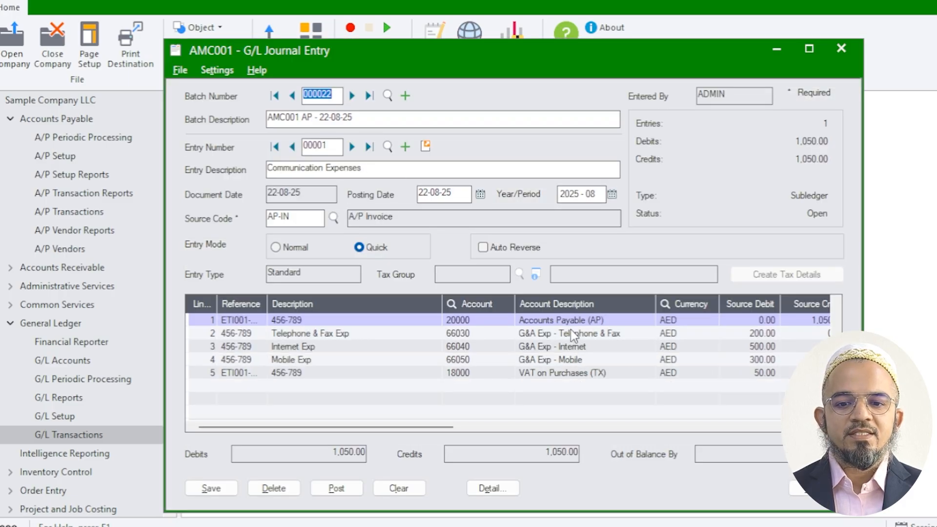
# Review the payable, expense and VAT lines of the Communication Expenses journal entry, and post its G/L batch.
pyautogui.click(571, 330)
pyautogui.click(794, 321)
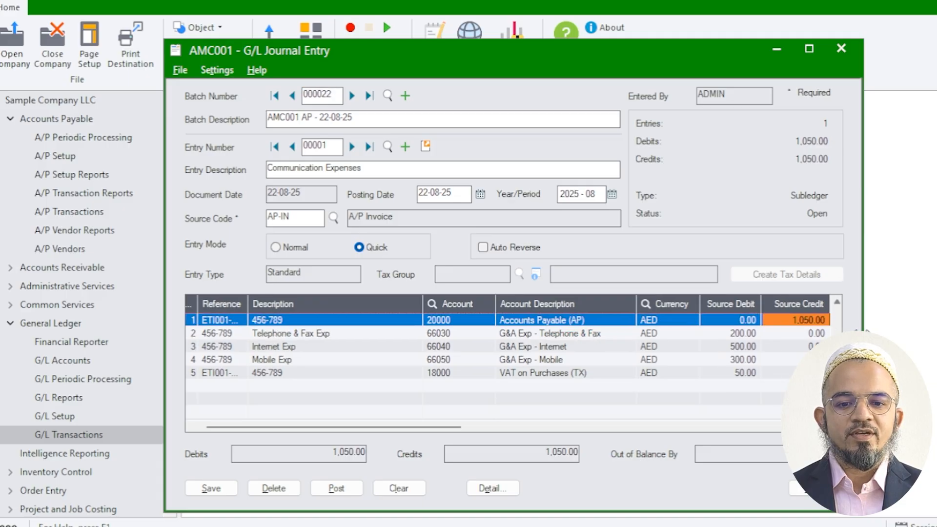
pyautogui.click(575, 347)
pyautogui.click(574, 359)
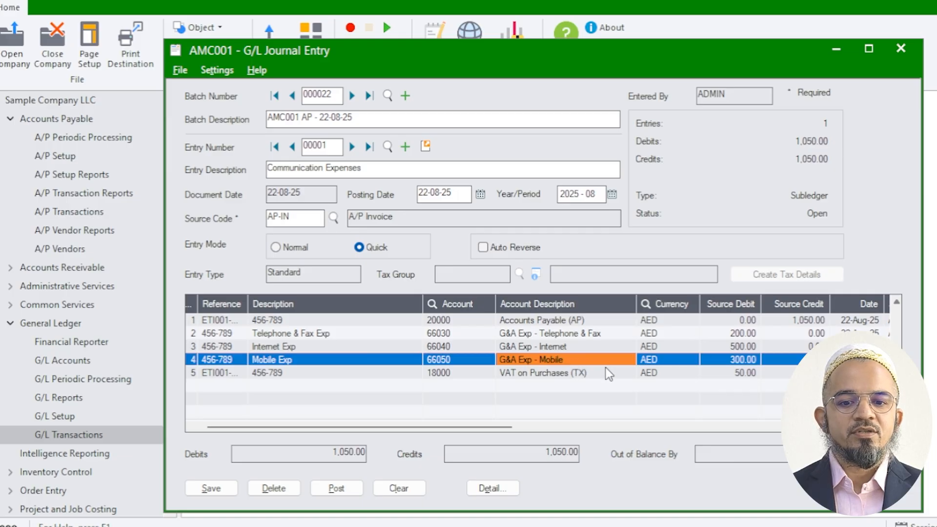
pyautogui.click(595, 374)
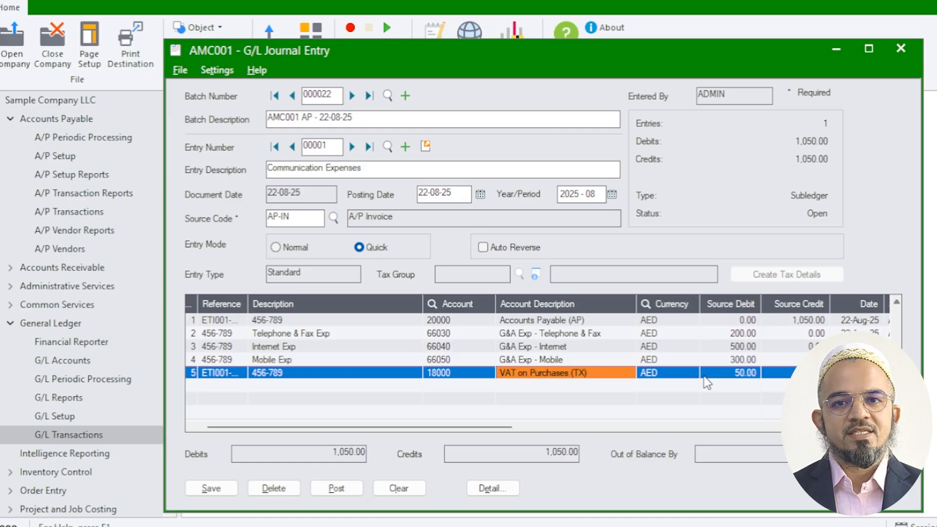
pyautogui.click(347, 491)
pyautogui.click(571, 322)
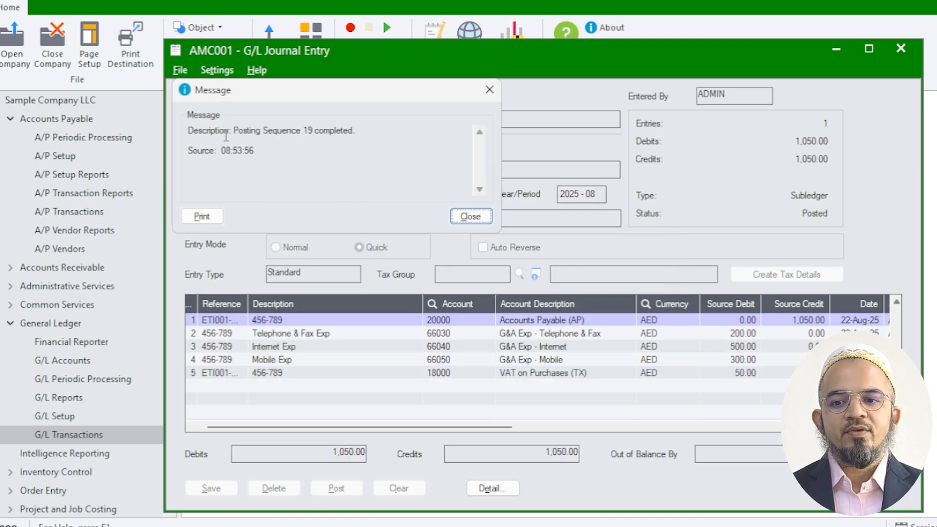
pyautogui.moveTo(233, 130); pyautogui.dragTo(344, 138)
pyautogui.click(473, 216)
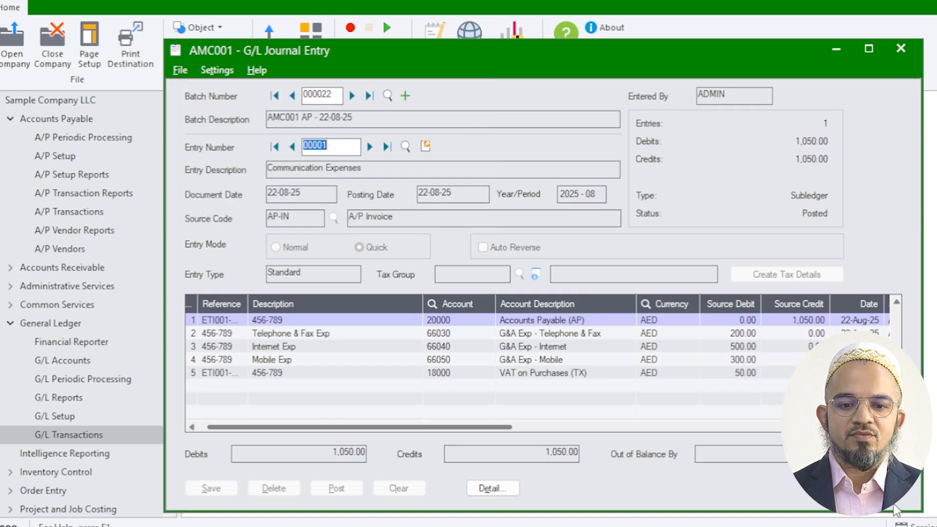